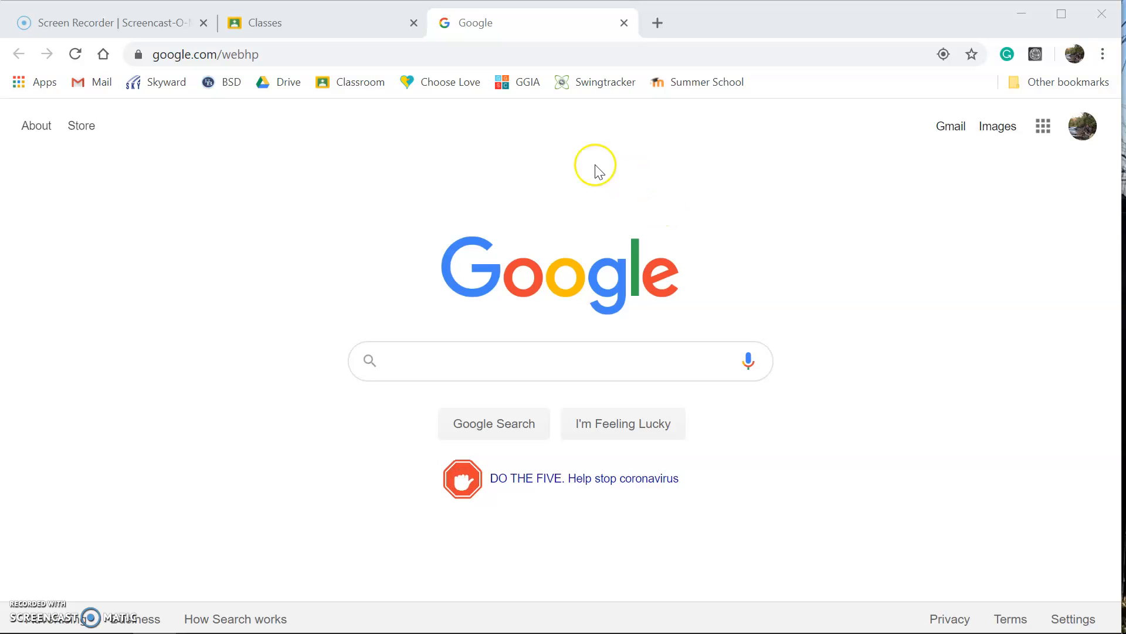
Go to Google Classroom and open the American Cultures 9 class for section 2
{"action": "left_click", "coordinate": [1042, 126]}
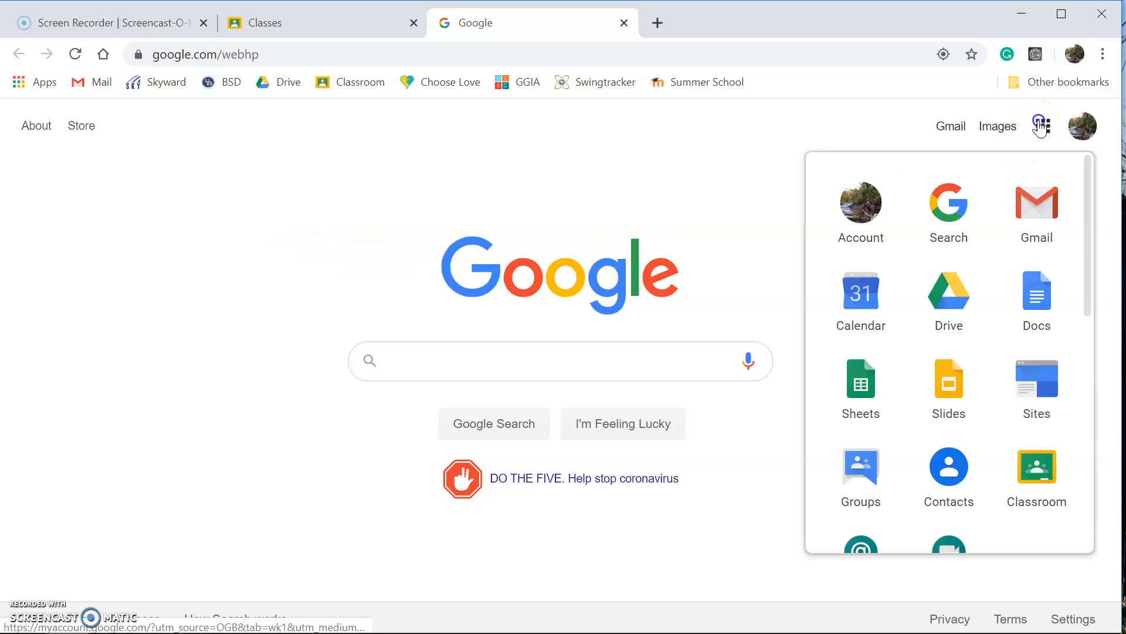
{"action": "left_click", "coordinate": [1031, 487]}
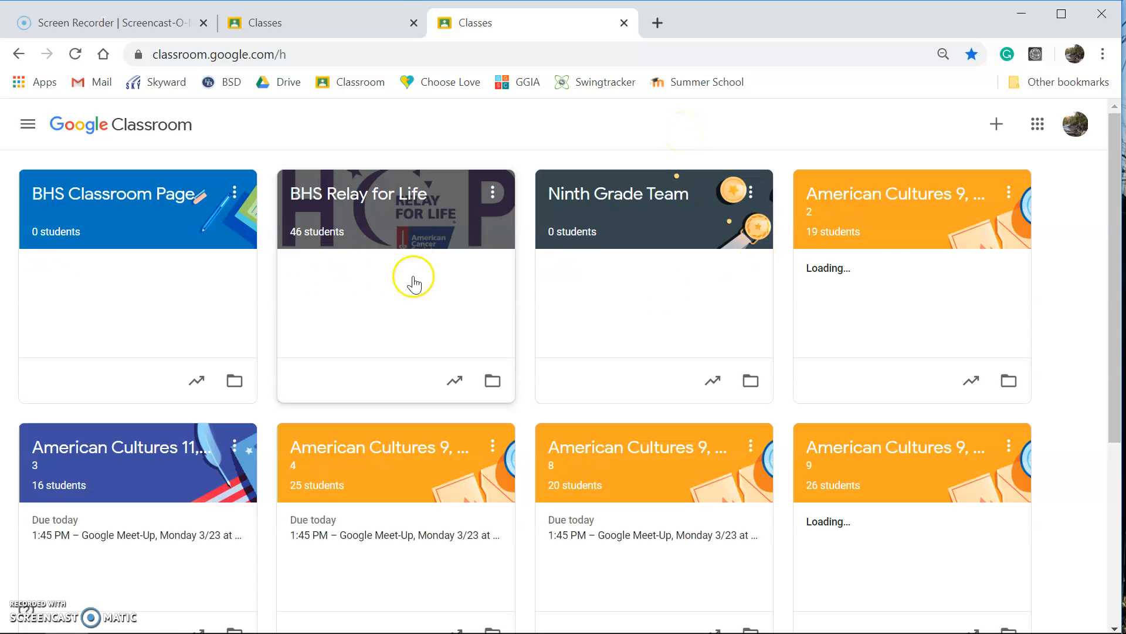
{"action": "left_click", "coordinate": [912, 214]}
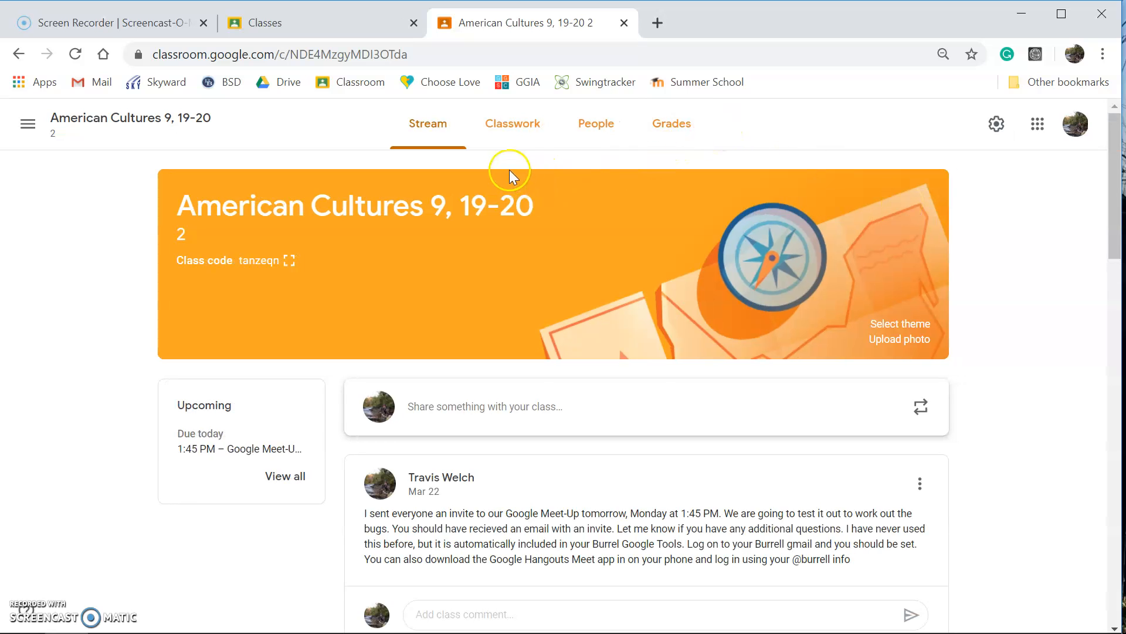
Start a new assignment on the Classwork page of the American Cultures 9 class
{"action": "left_click", "coordinate": [528, 139]}
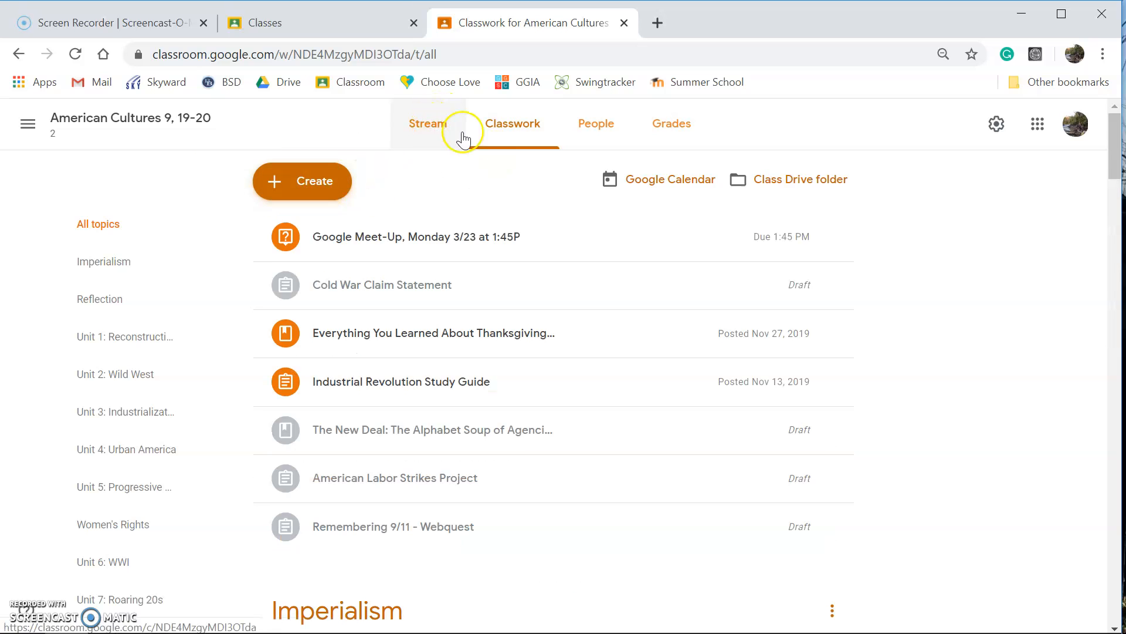
{"action": "left_click", "coordinate": [450, 139]}
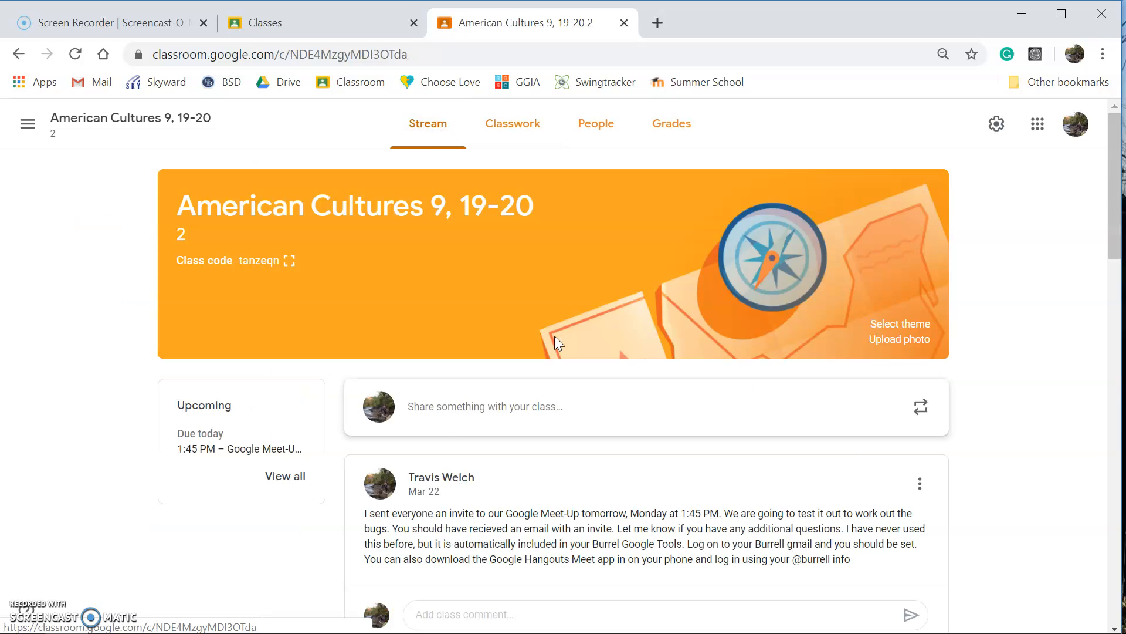
{"action": "scroll", "coordinate": [789, 551], "scroll_direction": "down", "scroll_amount": 4}
{"action": "scroll", "coordinate": [789, 551], "scroll_direction": "up", "scroll_amount": 4}
{"action": "left_click", "coordinate": [487, 126]}
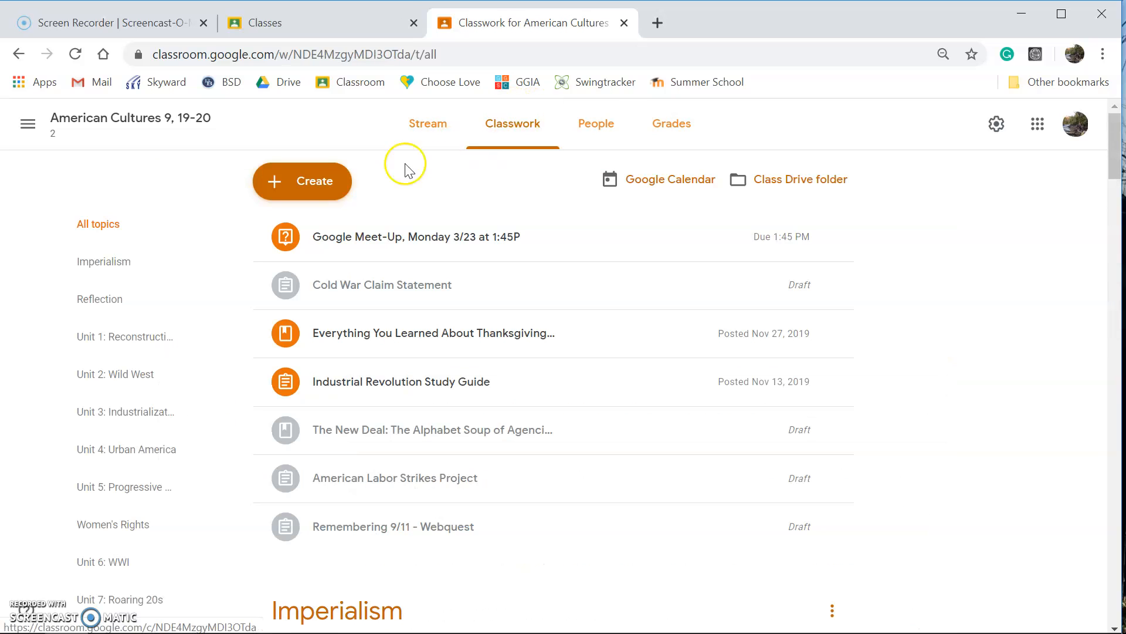
{"action": "left_click", "coordinate": [300, 183]}
{"action": "left_click", "coordinate": [304, 224]}
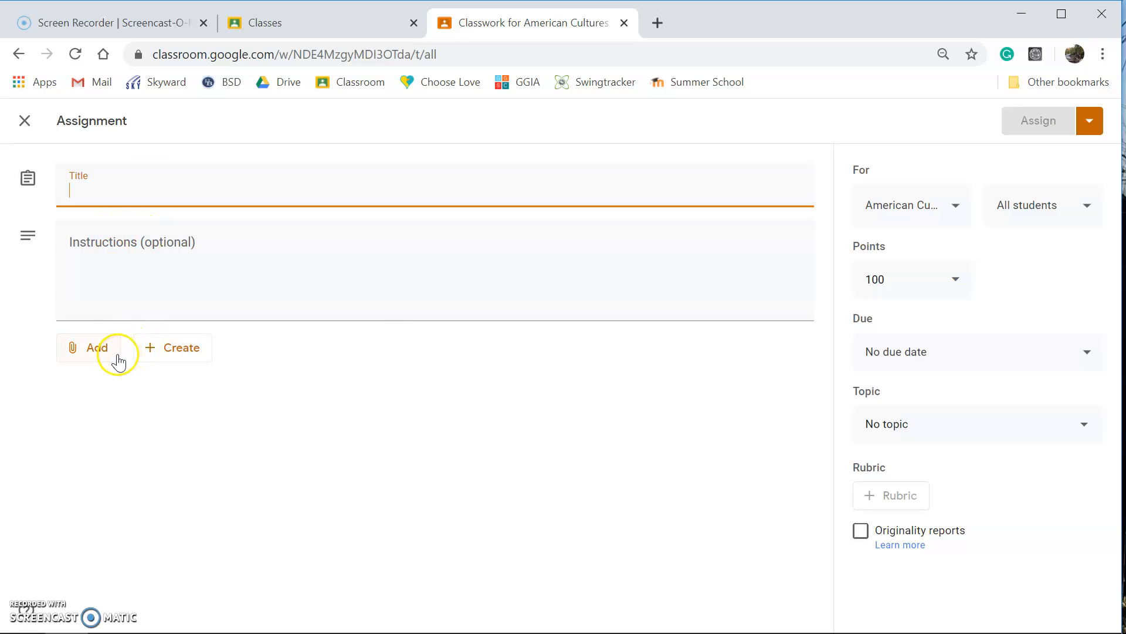
Attach the Google Docs file The Bismarckian Alliance System V2 from Google Drive to the assignment
{"action": "left_click", "coordinate": [117, 358]}
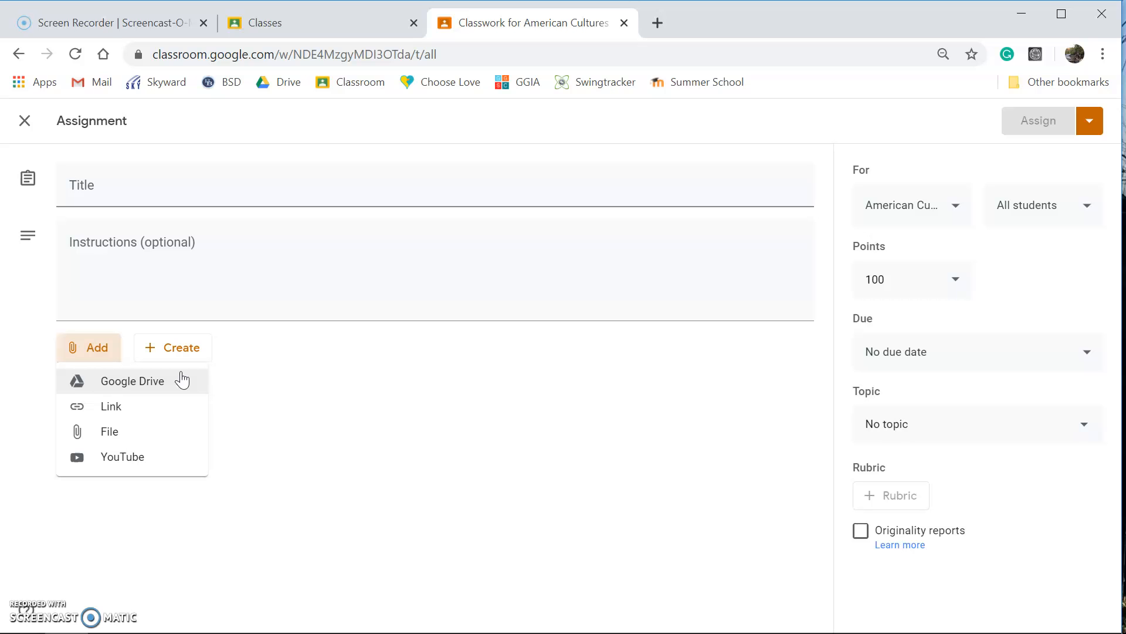
{"action": "left_click", "coordinate": [178, 388]}
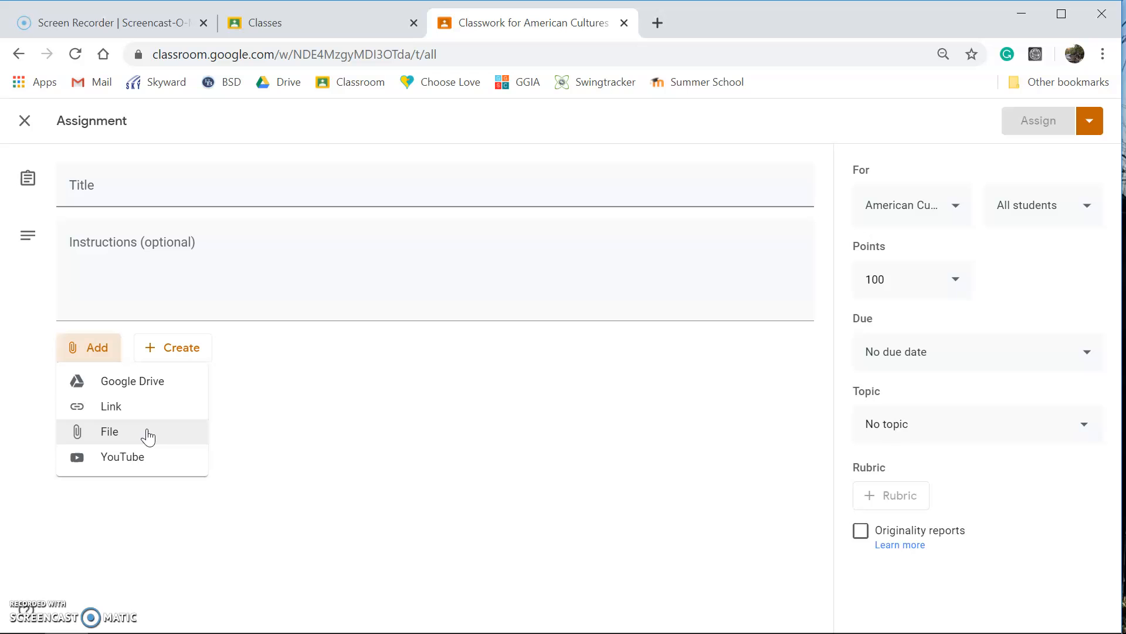
{"action": "left_click", "coordinate": [127, 380]}
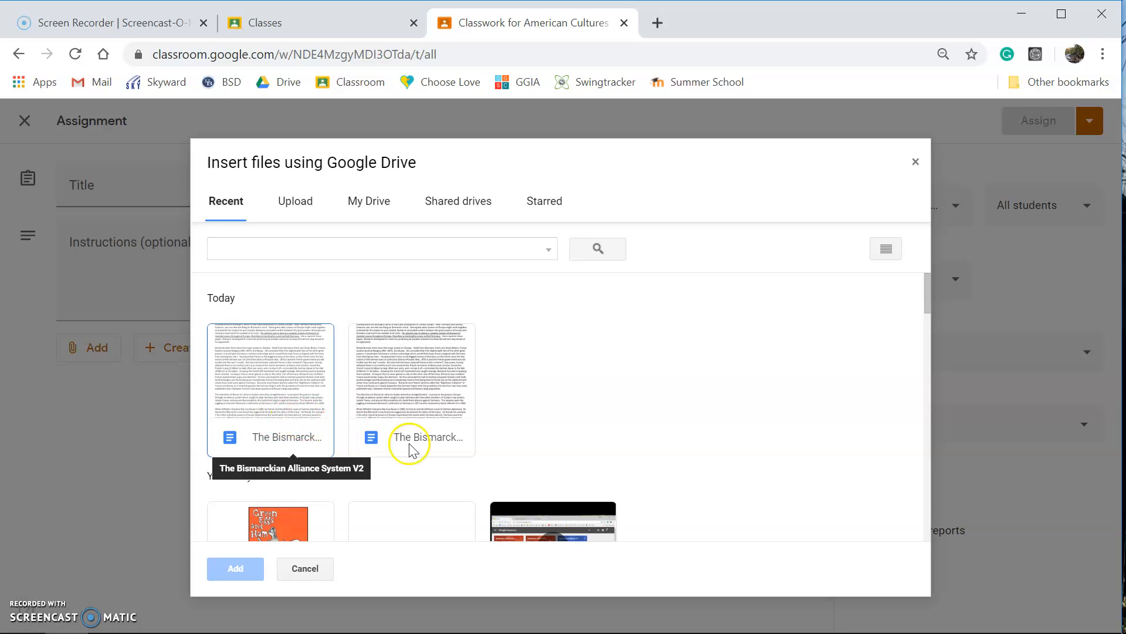
{"action": "left_click", "coordinate": [428, 446]}
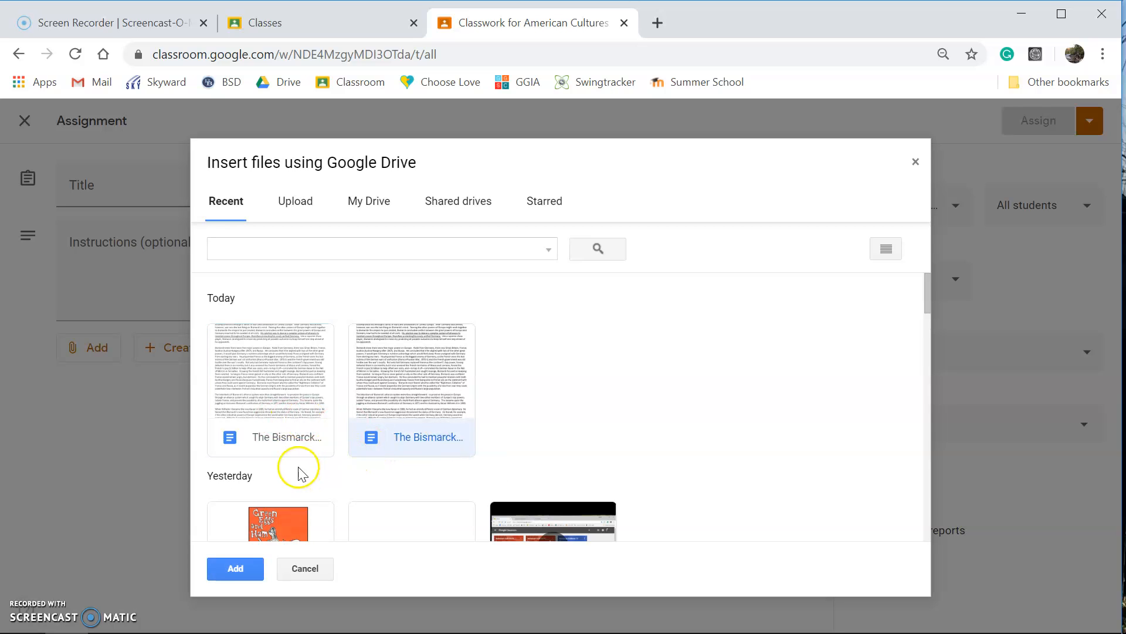
{"action": "left_click", "coordinate": [290, 445]}
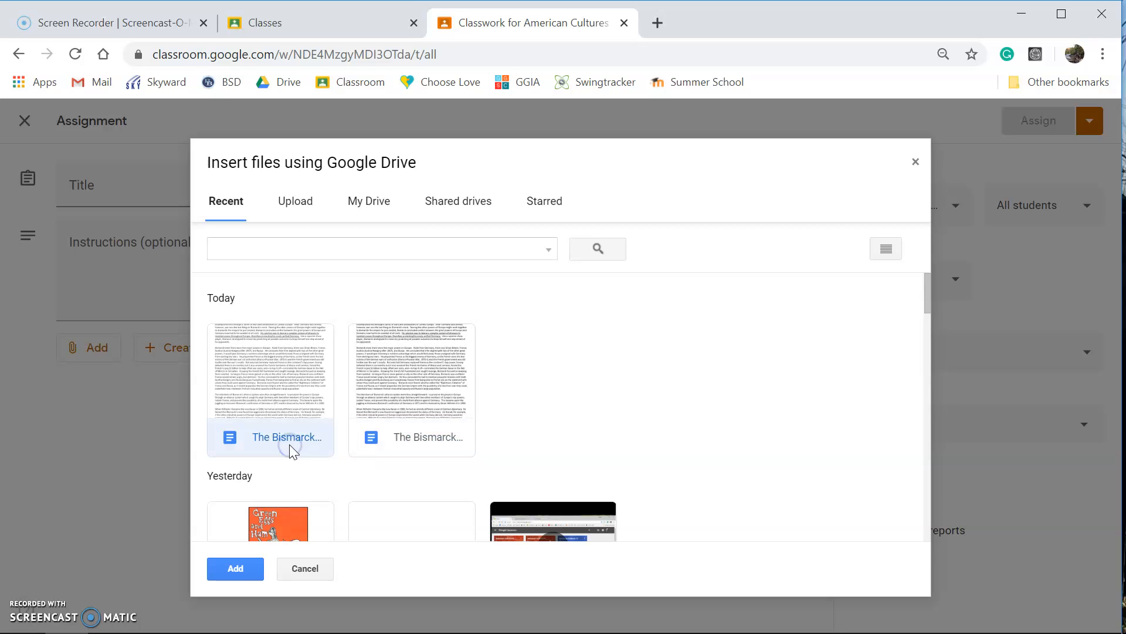
{"action": "left_click", "coordinate": [238, 567]}
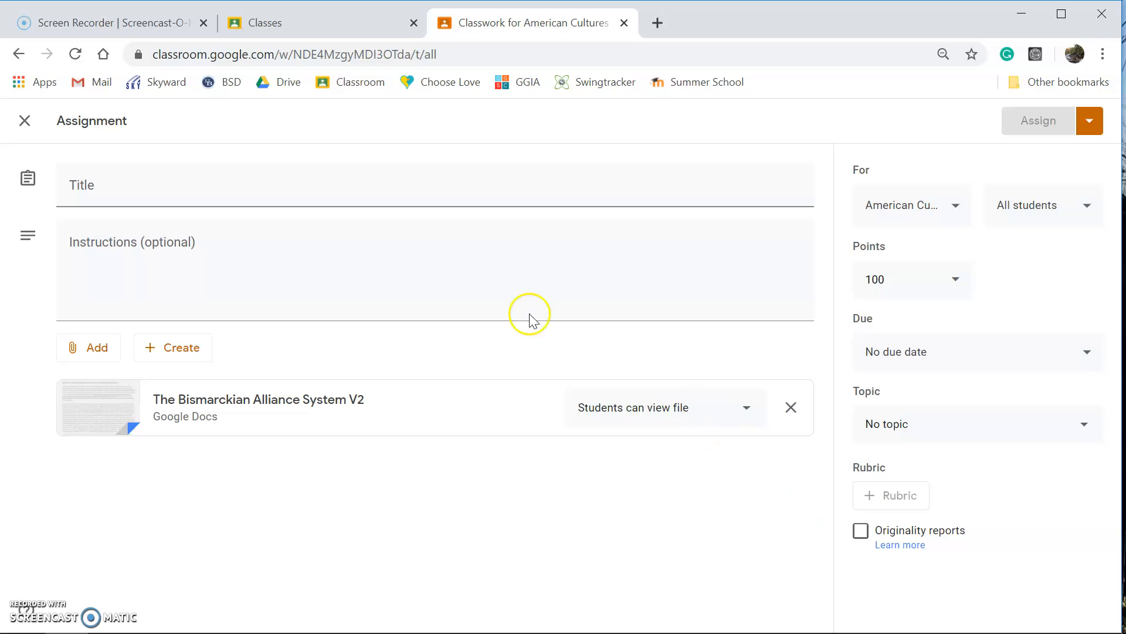
Title the assignment "Bismarck Alliances"
{"action": "left_click", "coordinate": [151, 182]}
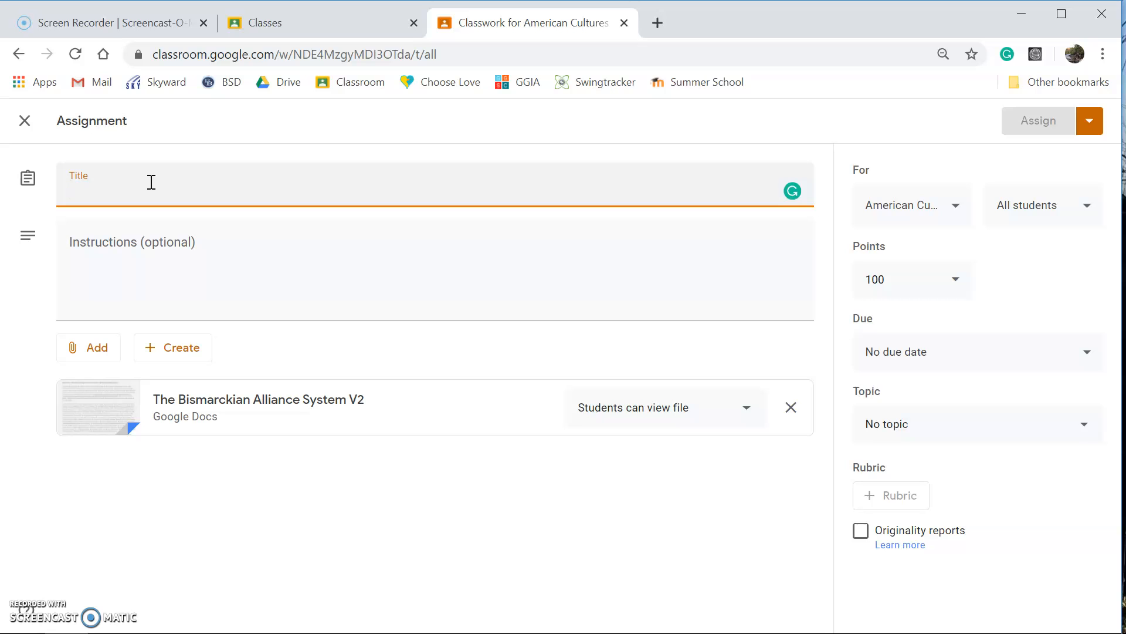
{"action": "type", "text": "Bismarck"}
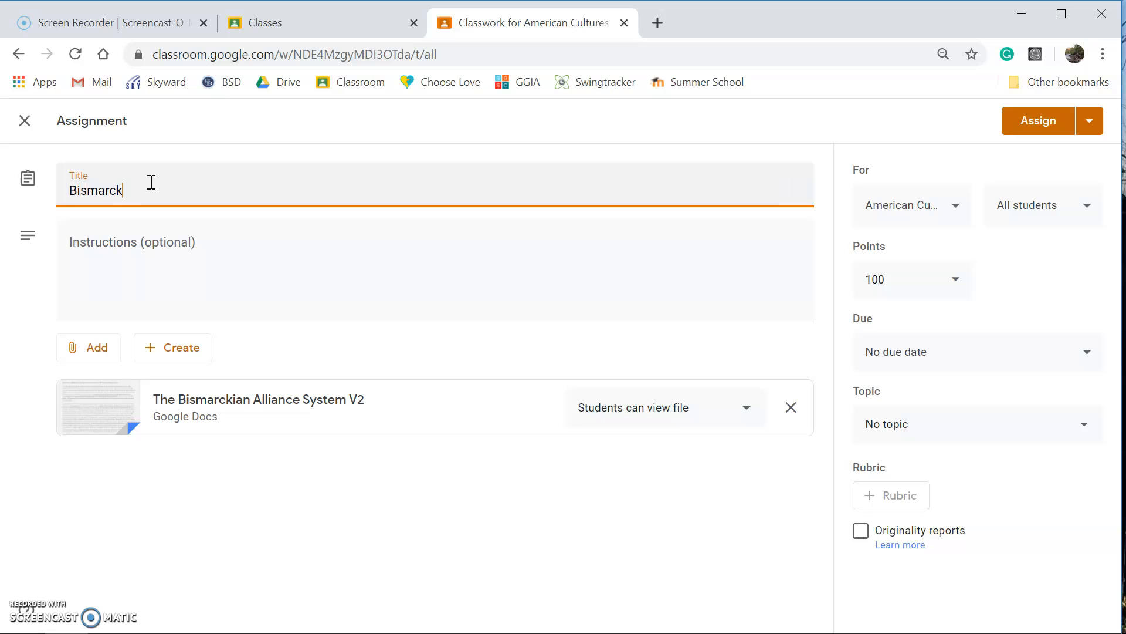
{"action": "type", "text": " Alliances"}
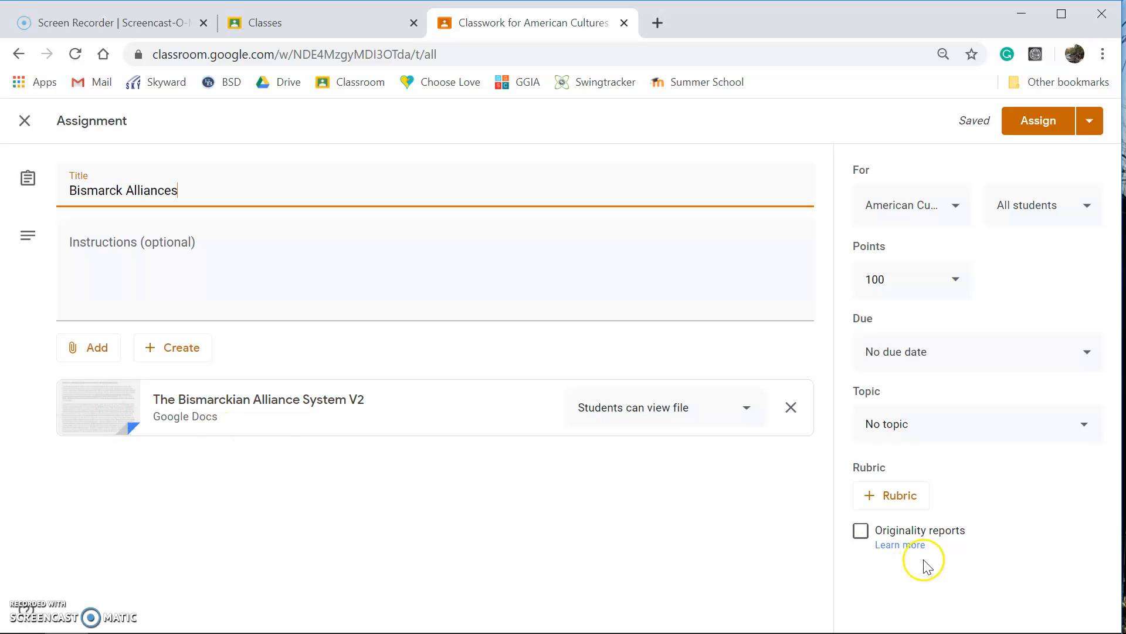
Set the attached document's sharing option to "Make a copy for each student"
{"action": "left_click", "coordinate": [754, 412]}
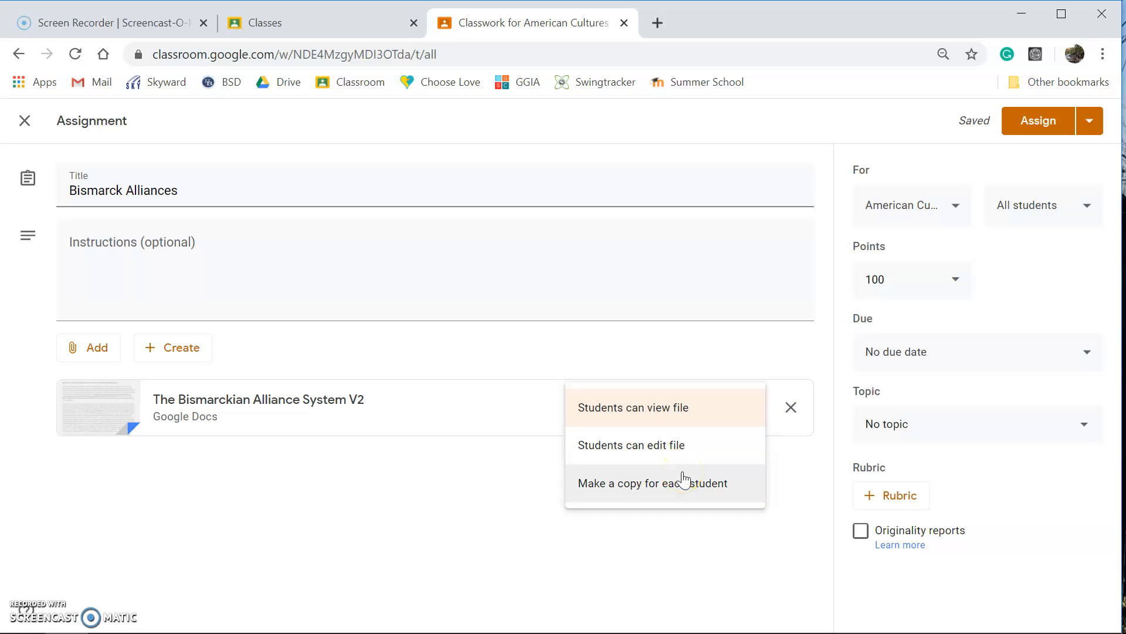
{"action": "left_click", "coordinate": [673, 455]}
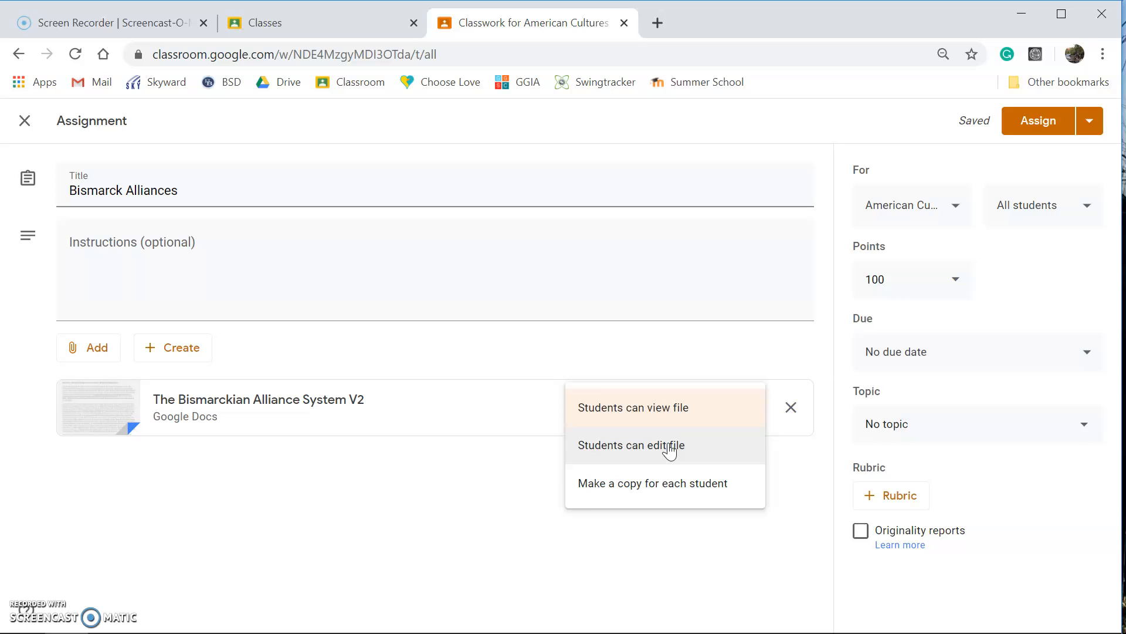
{"action": "left_click", "coordinate": [633, 458]}
{"action": "left_click", "coordinate": [620, 463]}
{"action": "left_click", "coordinate": [666, 485]}
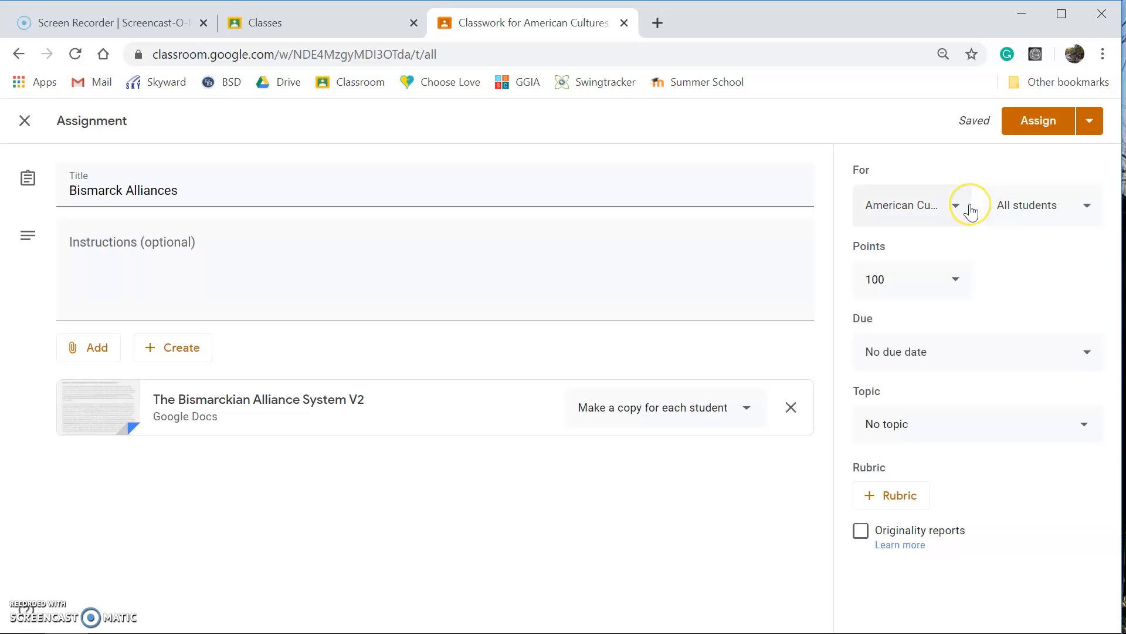
Add the American Cultures sections 4, 8 and 9 to the classes receiving the assignment
{"action": "left_click", "coordinate": [949, 208]}
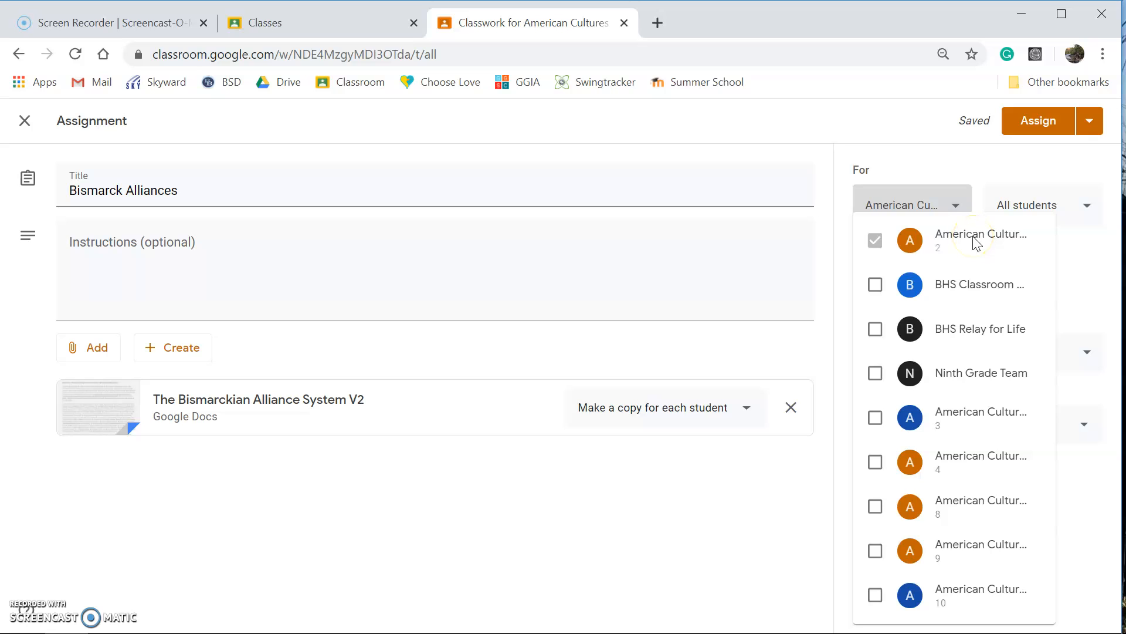
{"action": "left_click", "coordinate": [979, 467]}
{"action": "left_click", "coordinate": [973, 512]}
{"action": "left_click", "coordinate": [976, 540]}
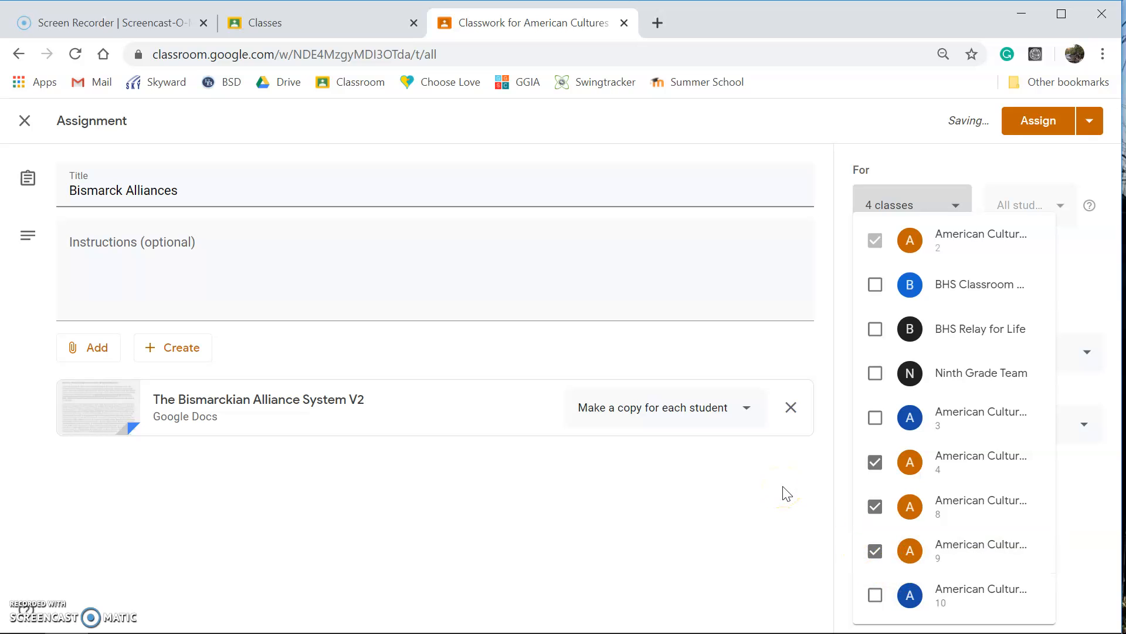
Remove sections 4, 8 and 9 from the assignment so that only section 2 is selected
{"action": "left_click", "coordinate": [875, 467]}
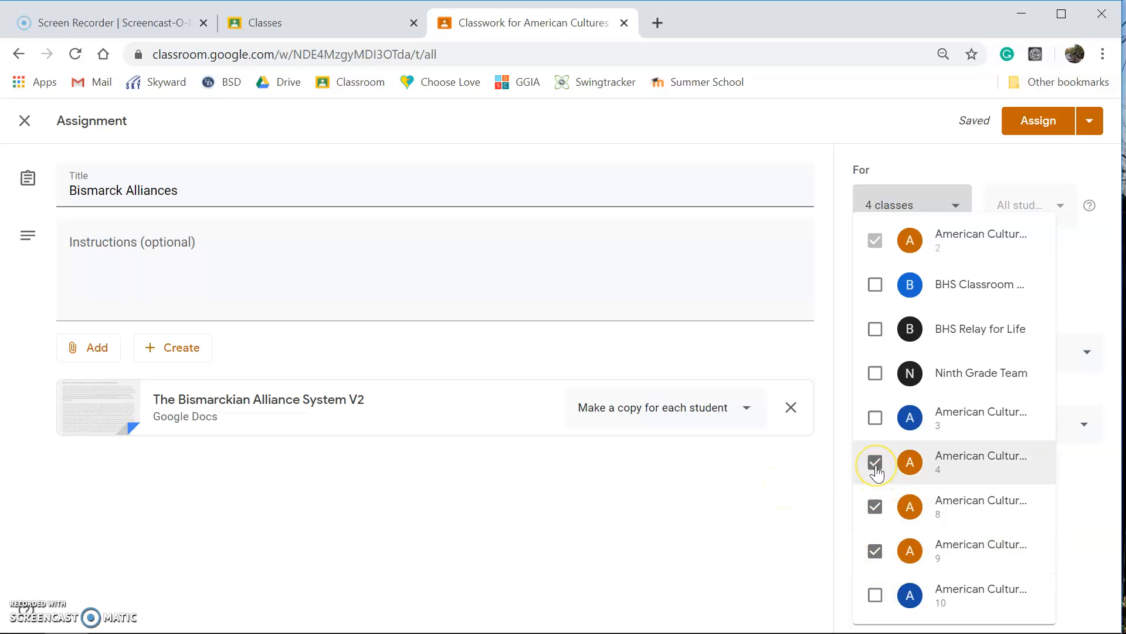
{"action": "left_click", "coordinate": [876, 464]}
{"action": "left_click", "coordinate": [874, 506]}
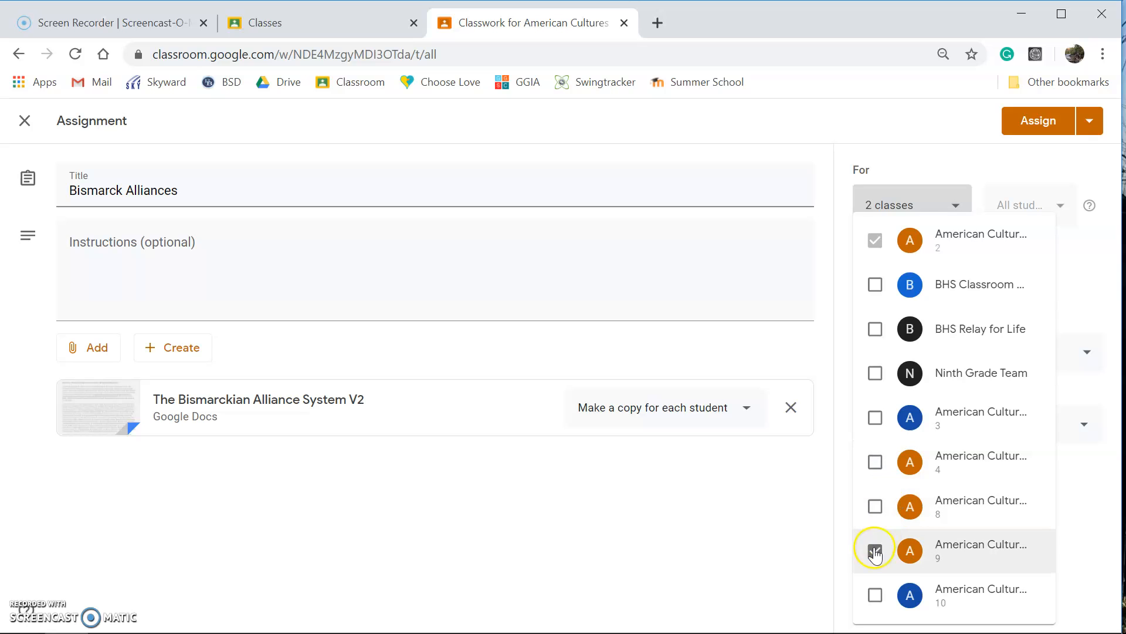
{"action": "left_click", "coordinate": [875, 550]}
{"action": "left_click", "coordinate": [1084, 243]}
Clear the all-students selection and assign the work only to the first, third, fifth, eighth and tenth students listed
{"action": "left_click", "coordinate": [1077, 221]}
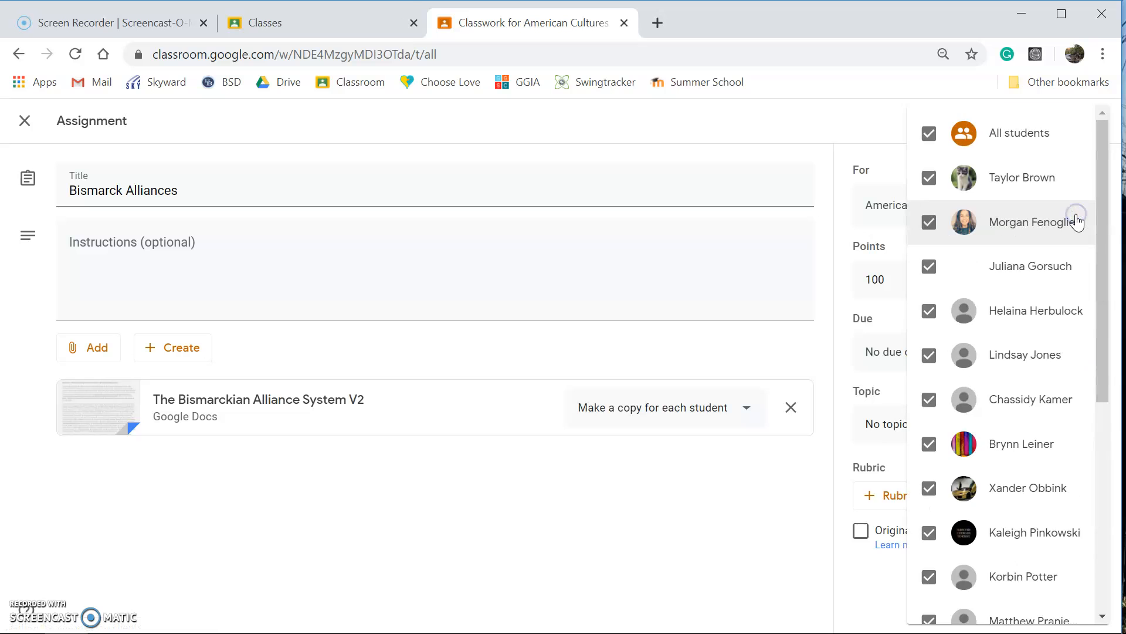
{"action": "scroll", "coordinate": [1050, 232], "scroll_direction": "down", "scroll_amount": 5}
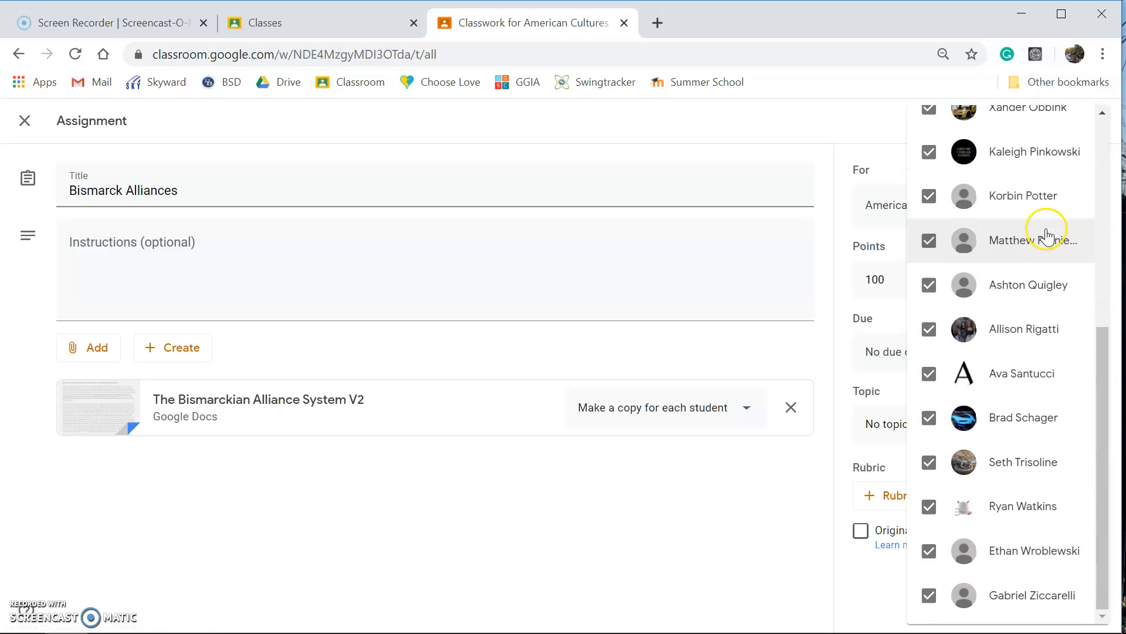
{"action": "scroll", "coordinate": [1050, 235], "scroll_direction": "up", "scroll_amount": 5}
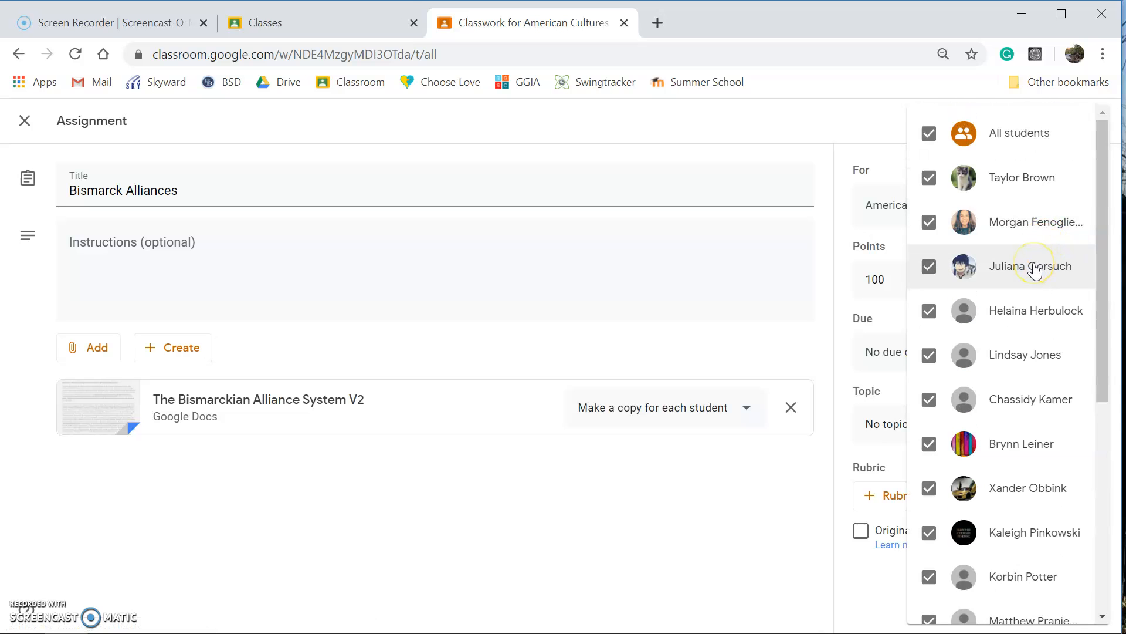
{"action": "left_click", "coordinate": [933, 136]}
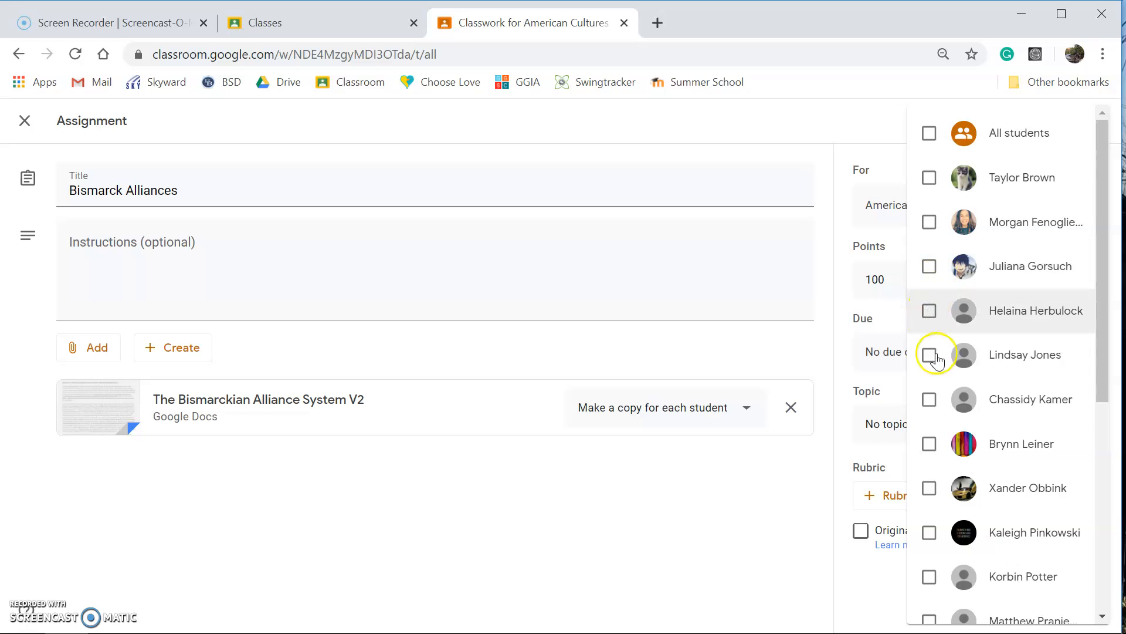
{"action": "left_click", "coordinate": [930, 488]}
{"action": "left_click", "coordinate": [929, 577]}
{"action": "left_click", "coordinate": [929, 265]}
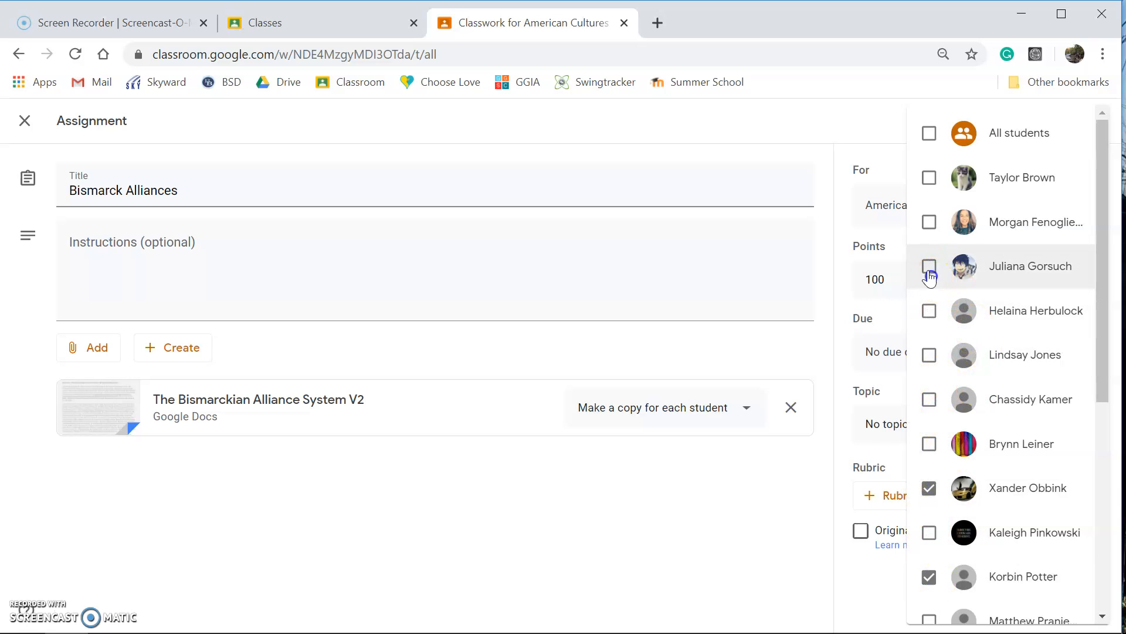
{"action": "left_click", "coordinate": [939, 178]}
{"action": "left_click", "coordinate": [928, 354]}
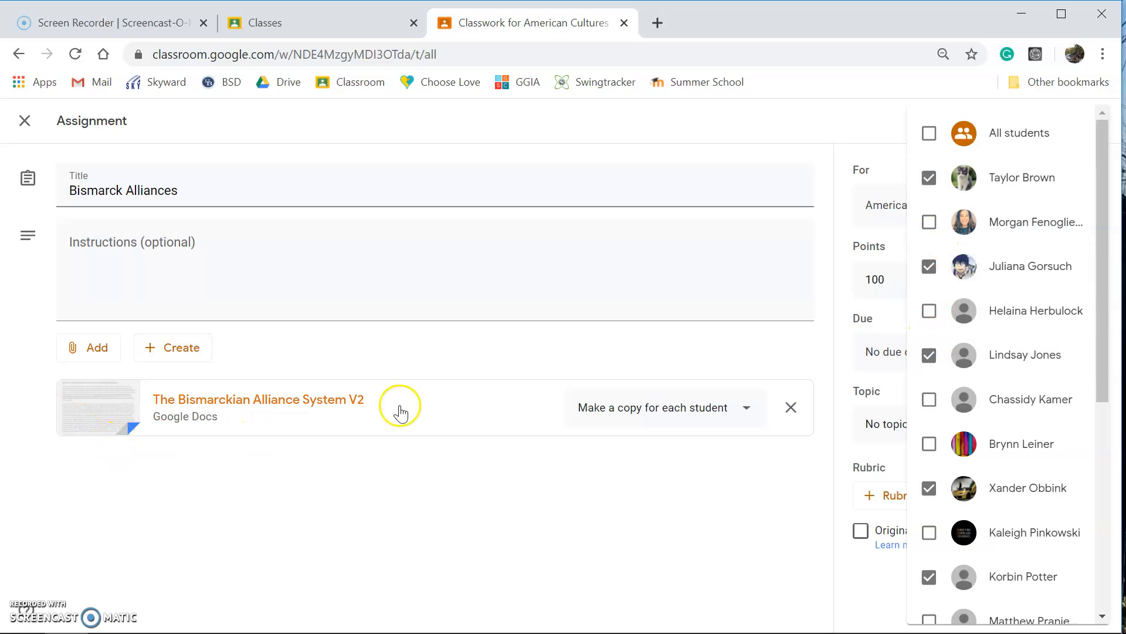
{"action": "left_click", "coordinate": [862, 574]}
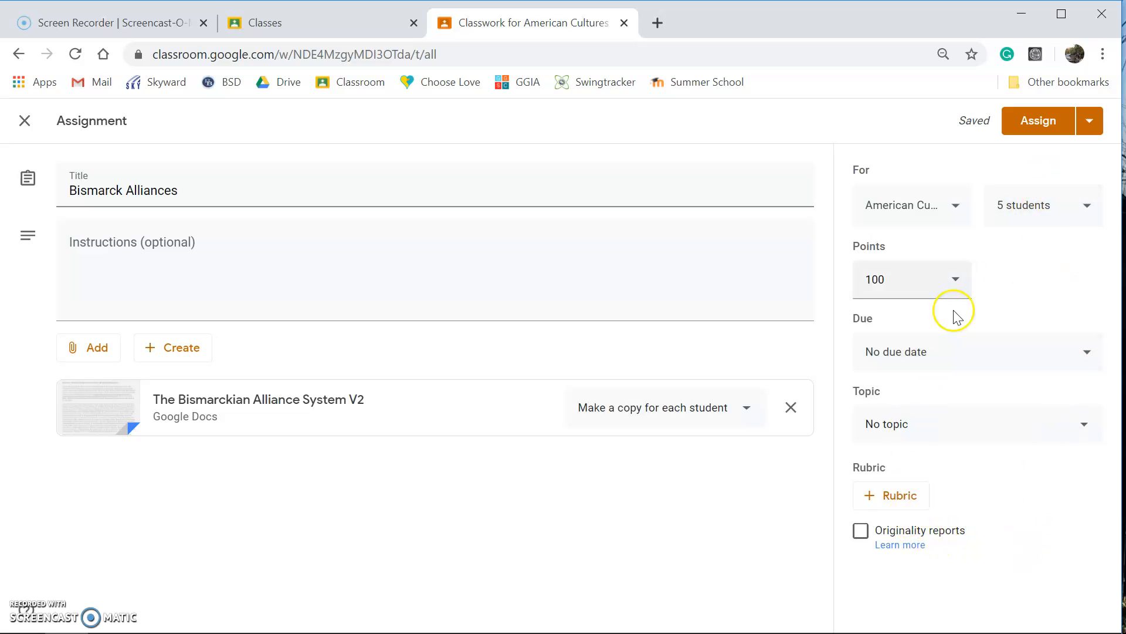
{"action": "left_click", "coordinate": [1087, 119]}
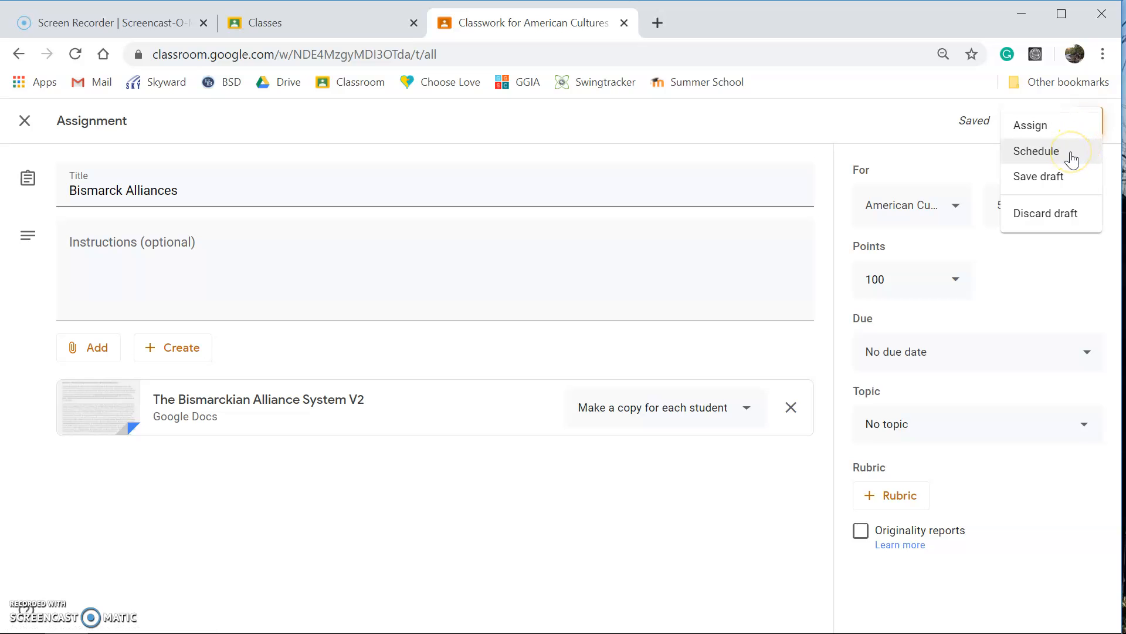
{"action": "left_click", "coordinate": [1051, 302]}
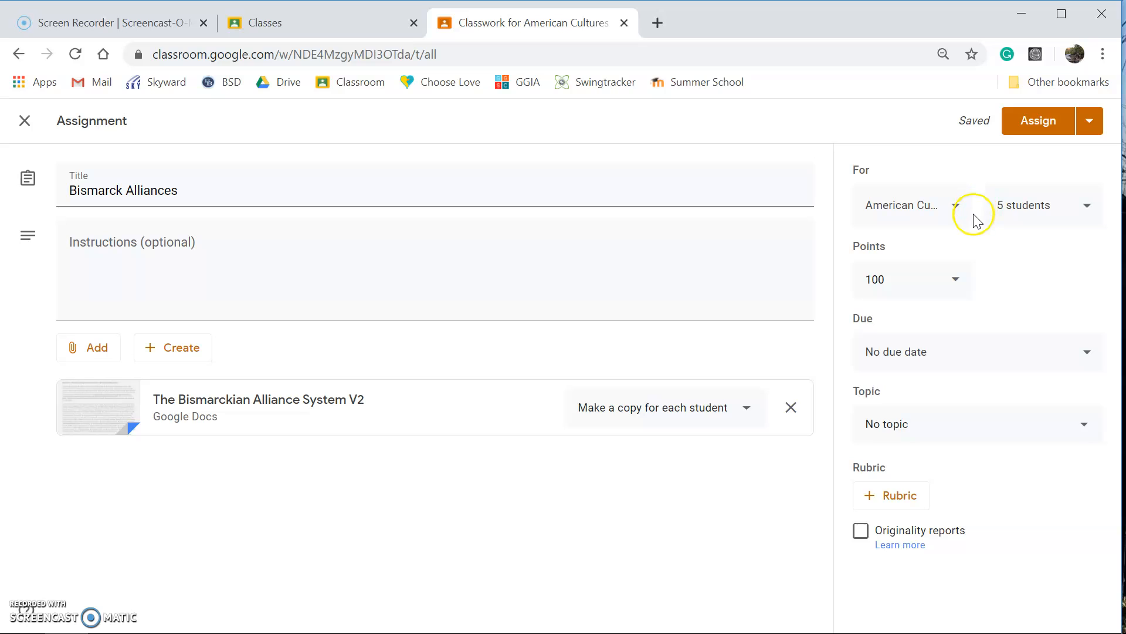